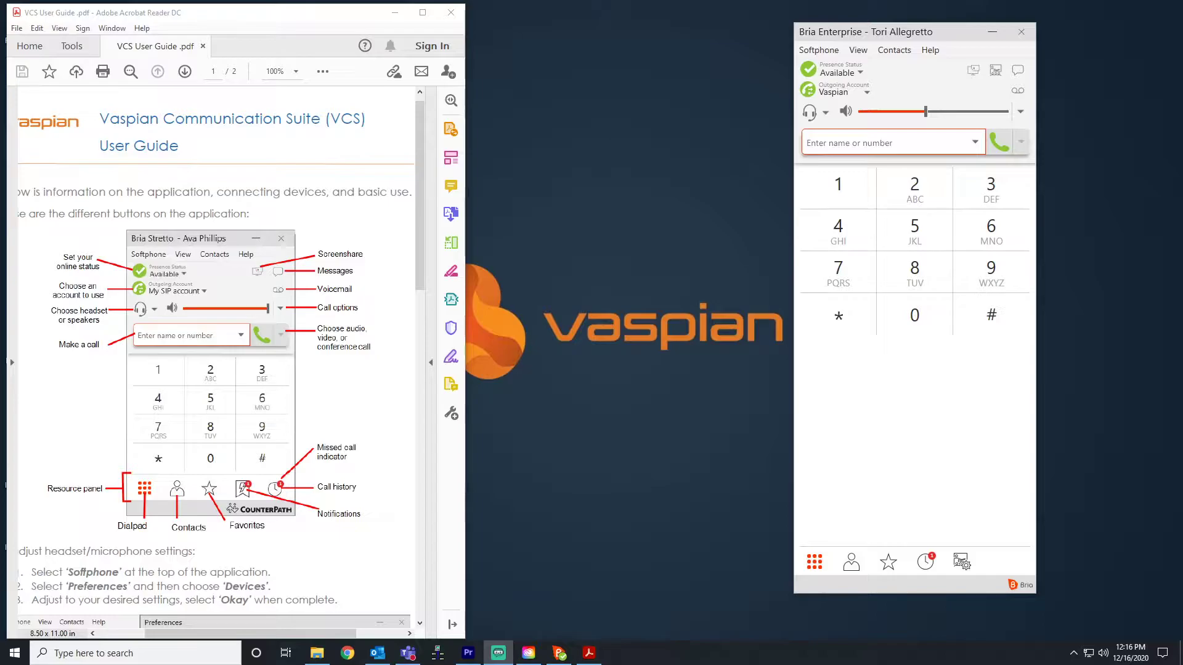
Dial the demo number without a prefix; the attempt fails and the call ends.
left_click(902, 148)
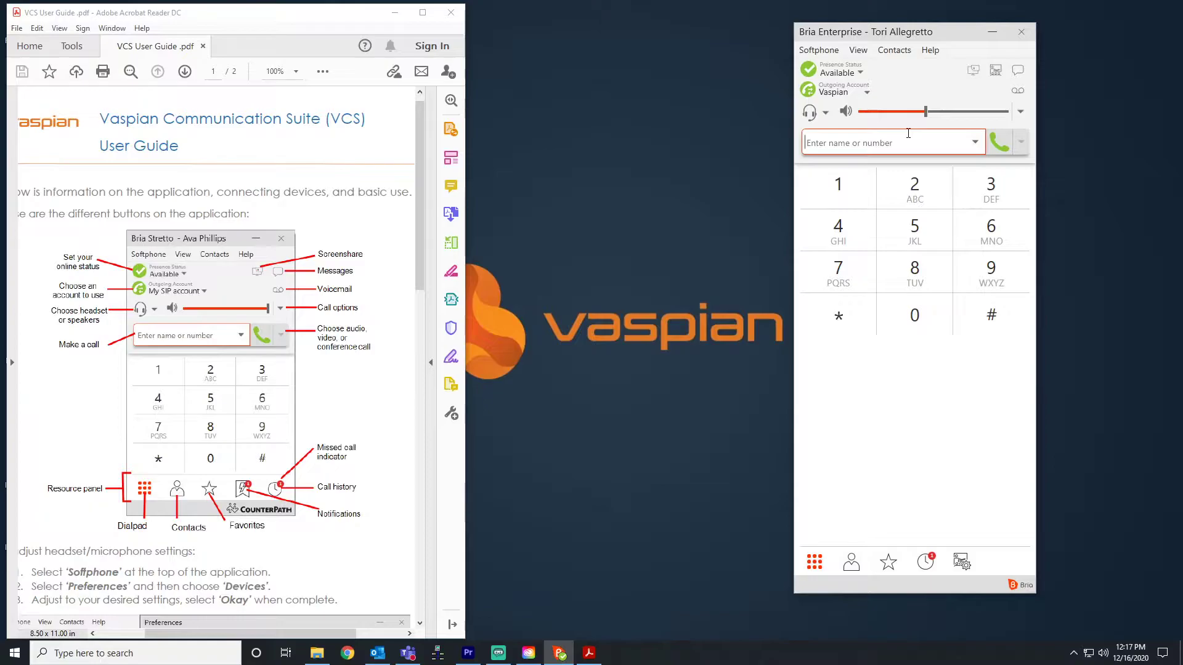
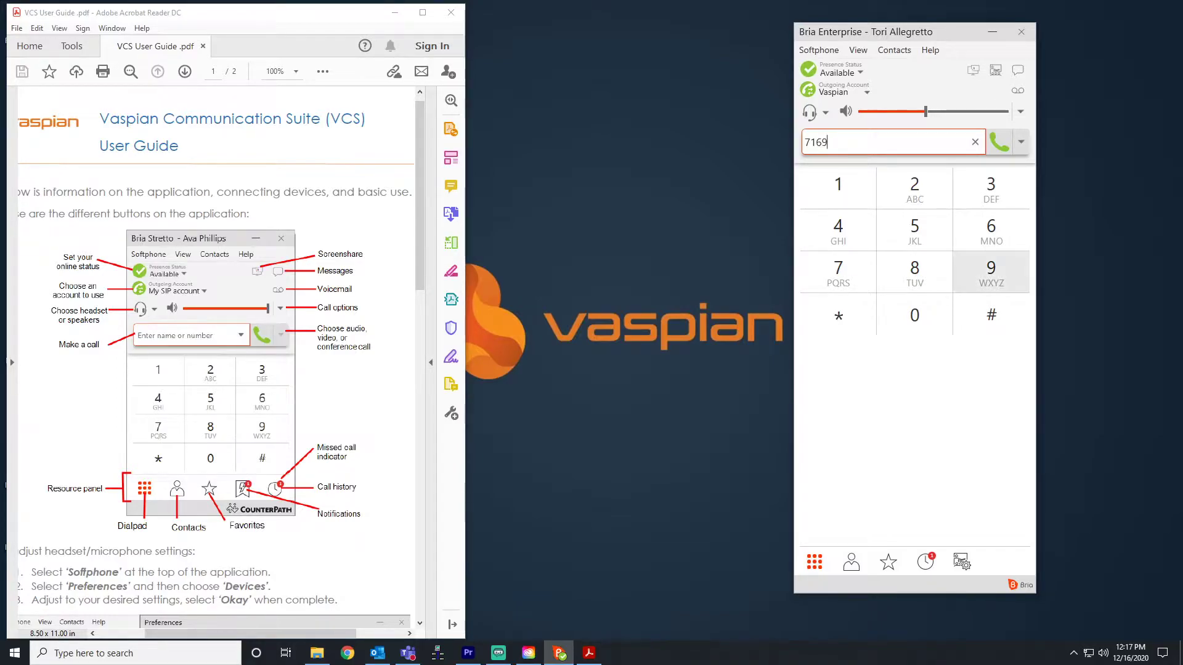
key("Return")
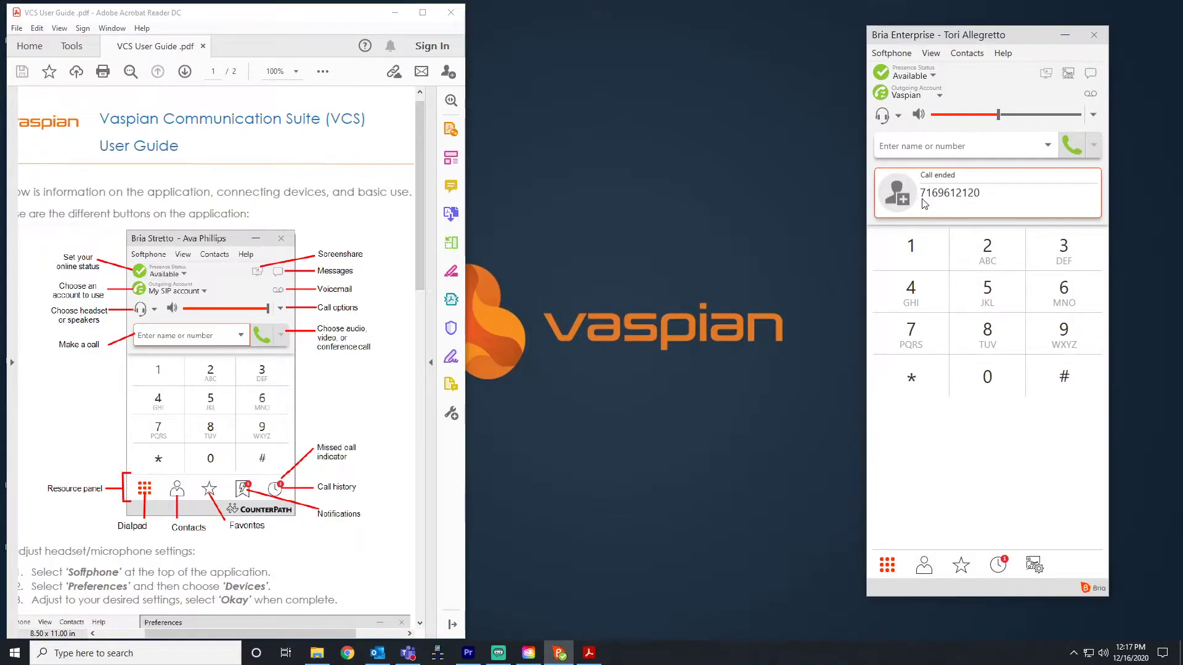
Redial the demo number with the 8 prefix and mute the microphone once connected.
left_click(960, 146)
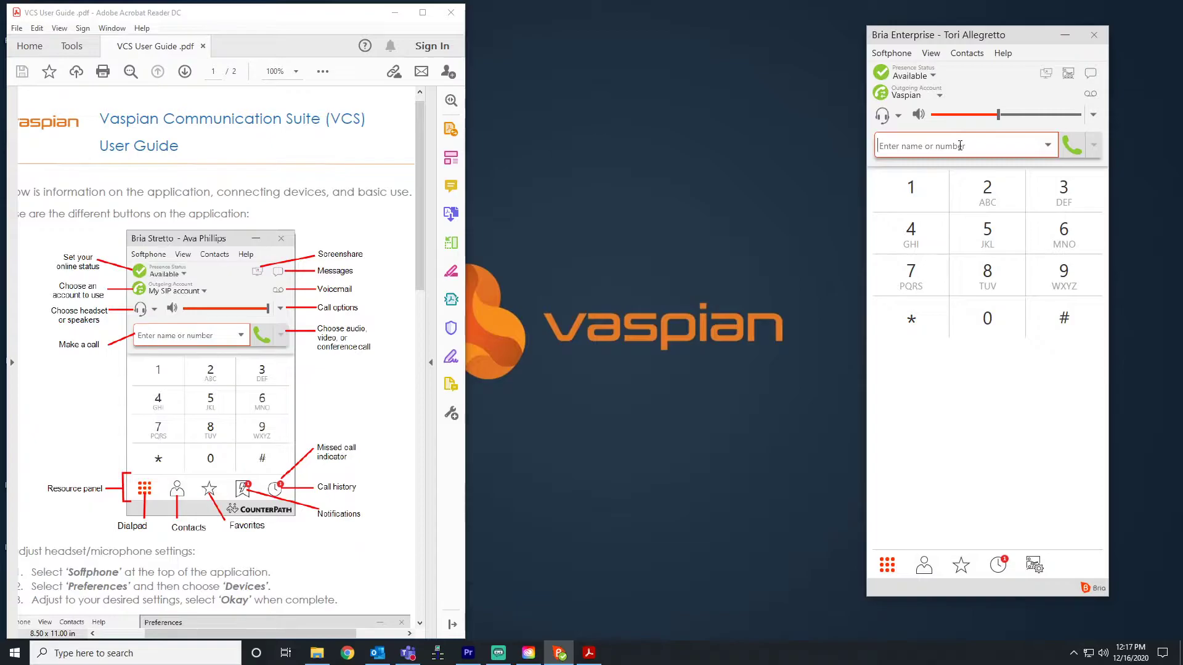
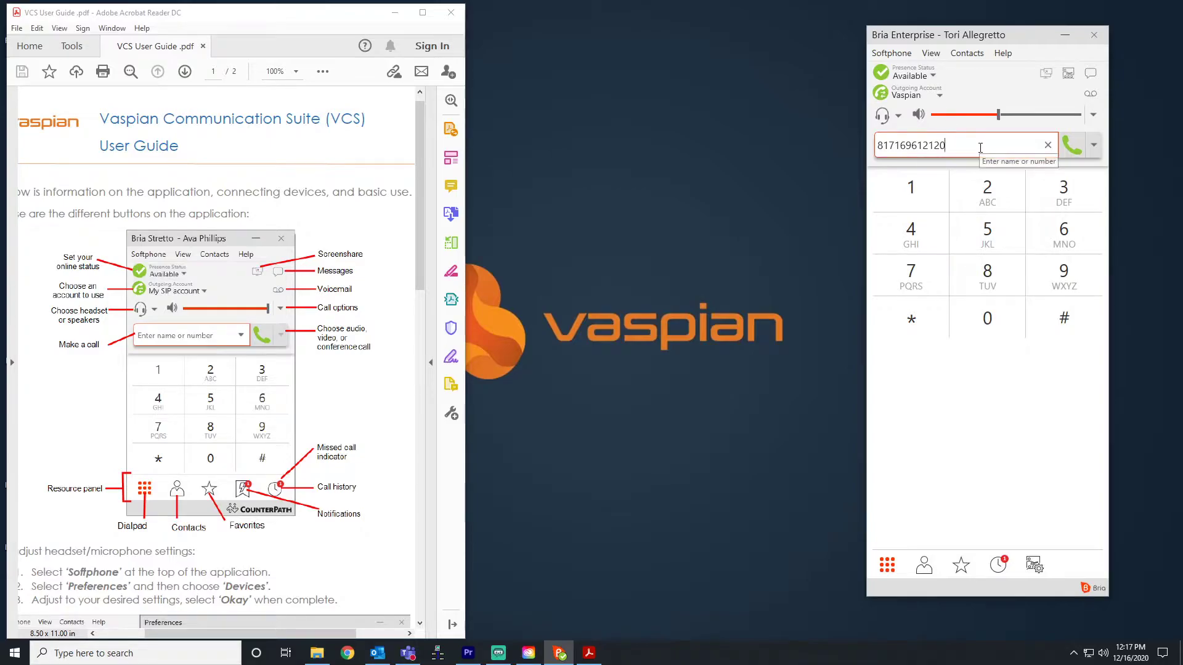
key("Return")
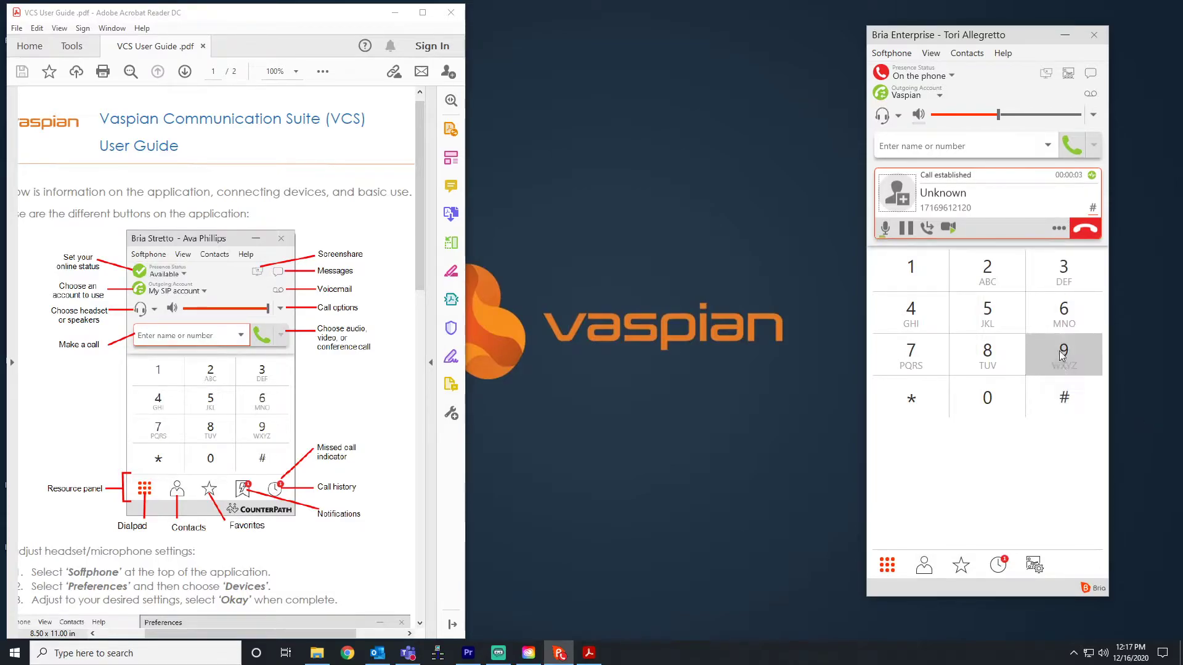
left_click(886, 233)
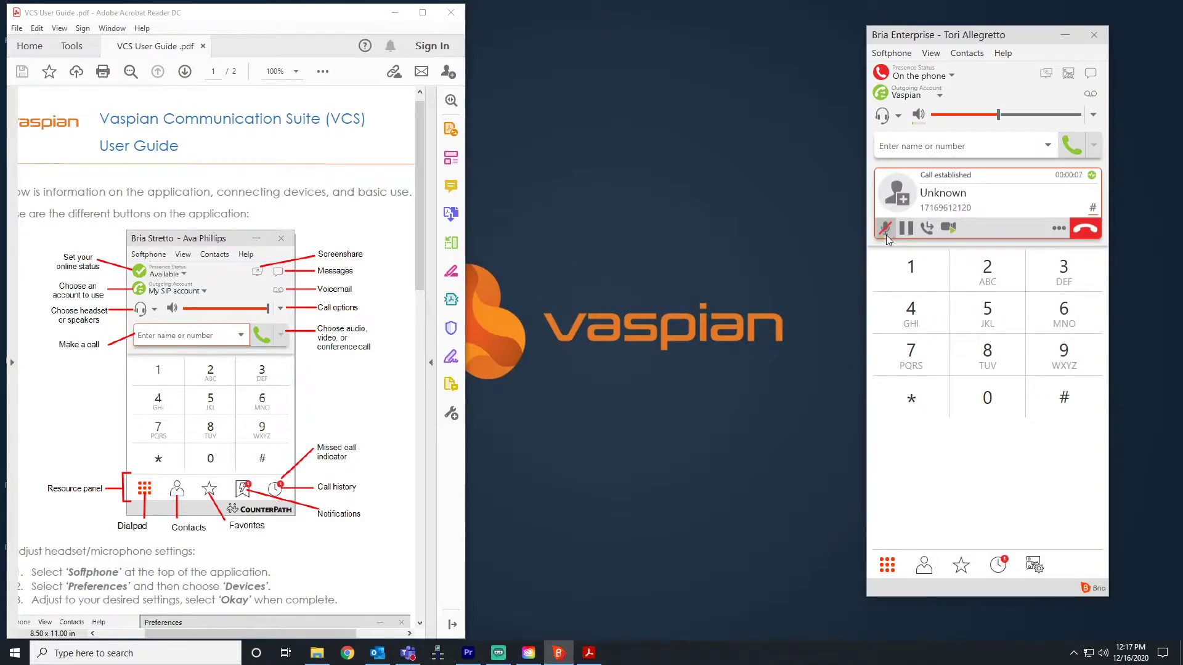
Put the call on hold and resume it, then start a transfer and cancel it.
left_click(909, 230)
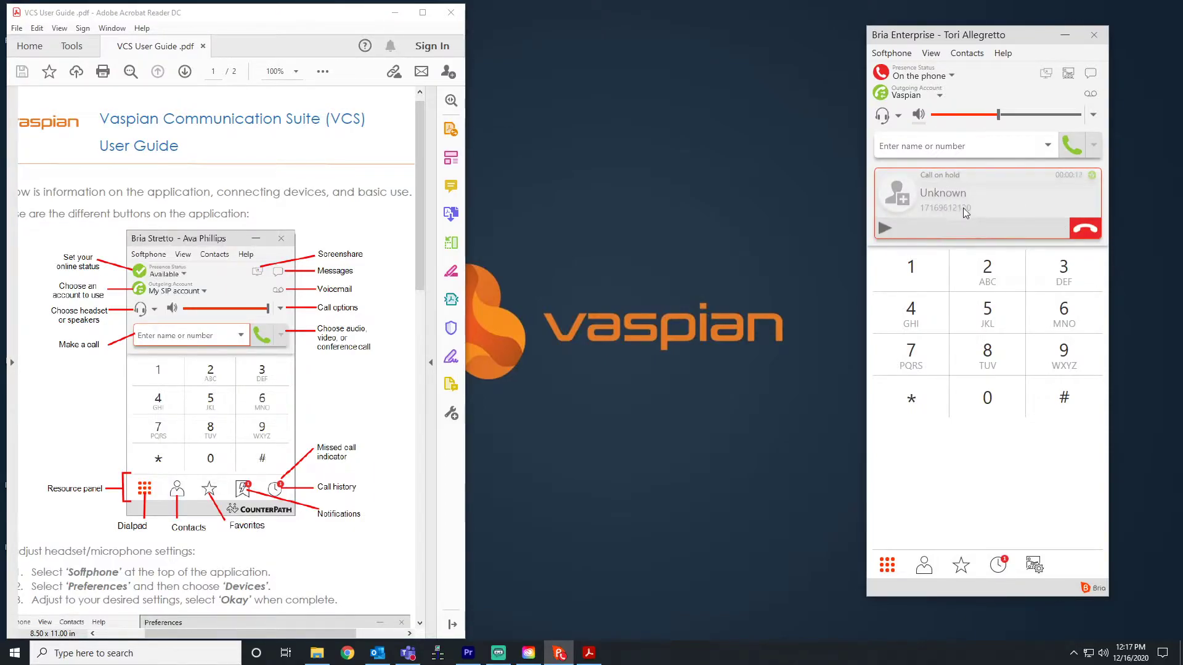
left_click(886, 225)
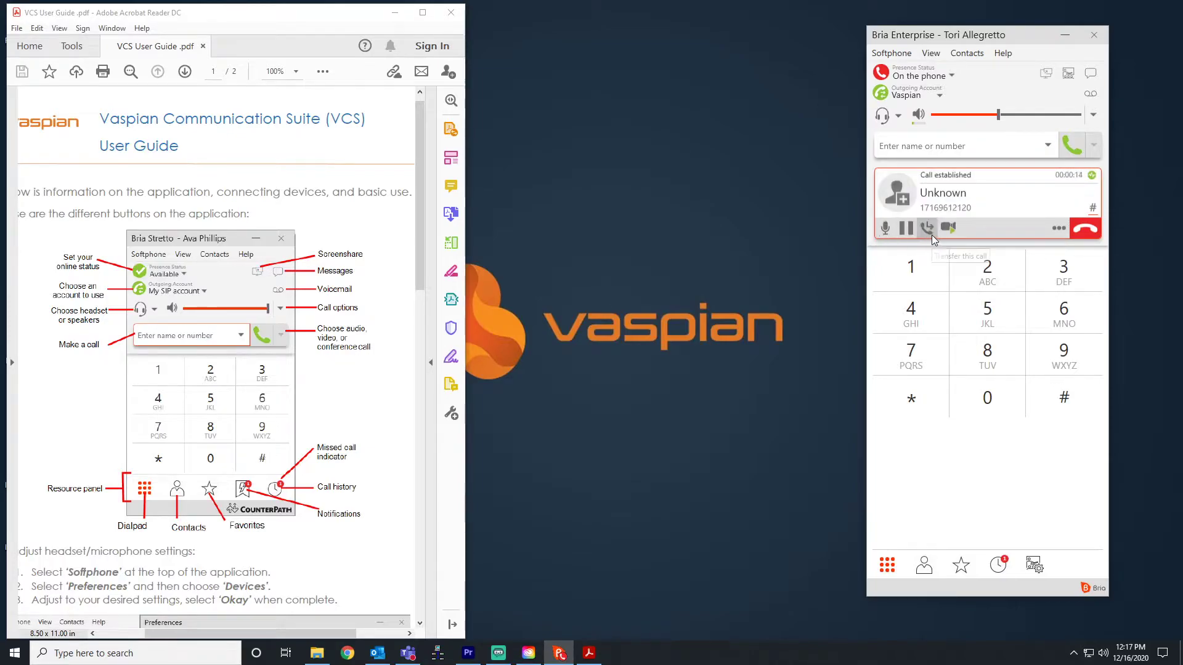
left_click(929, 230)
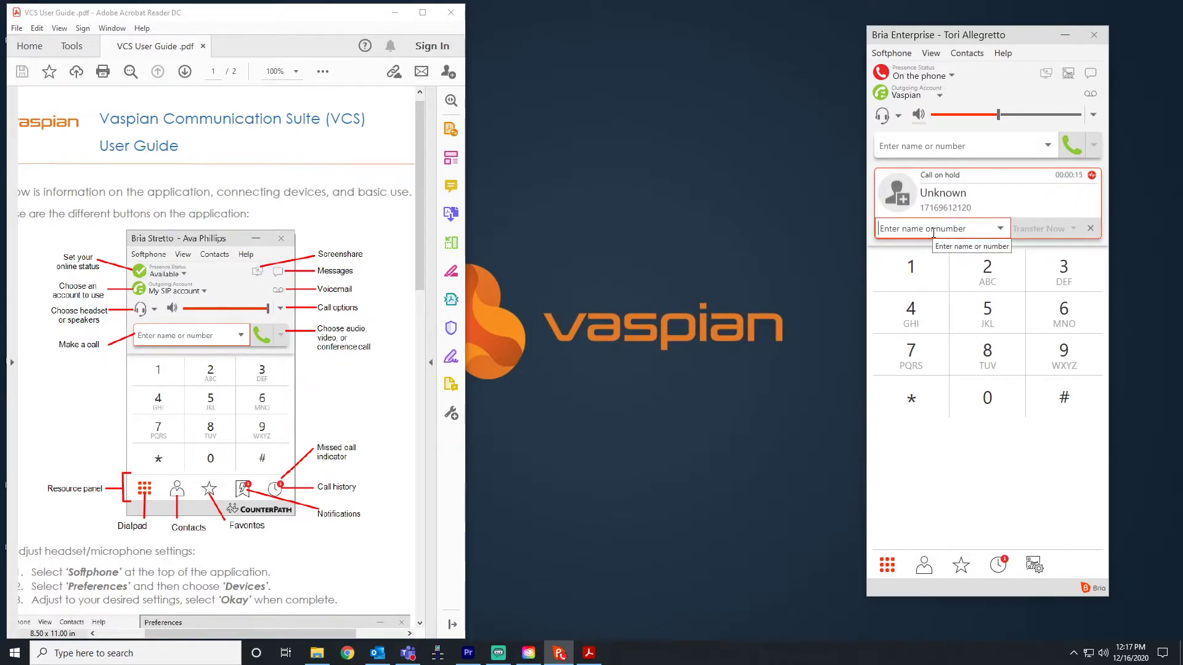
left_click(1092, 229)
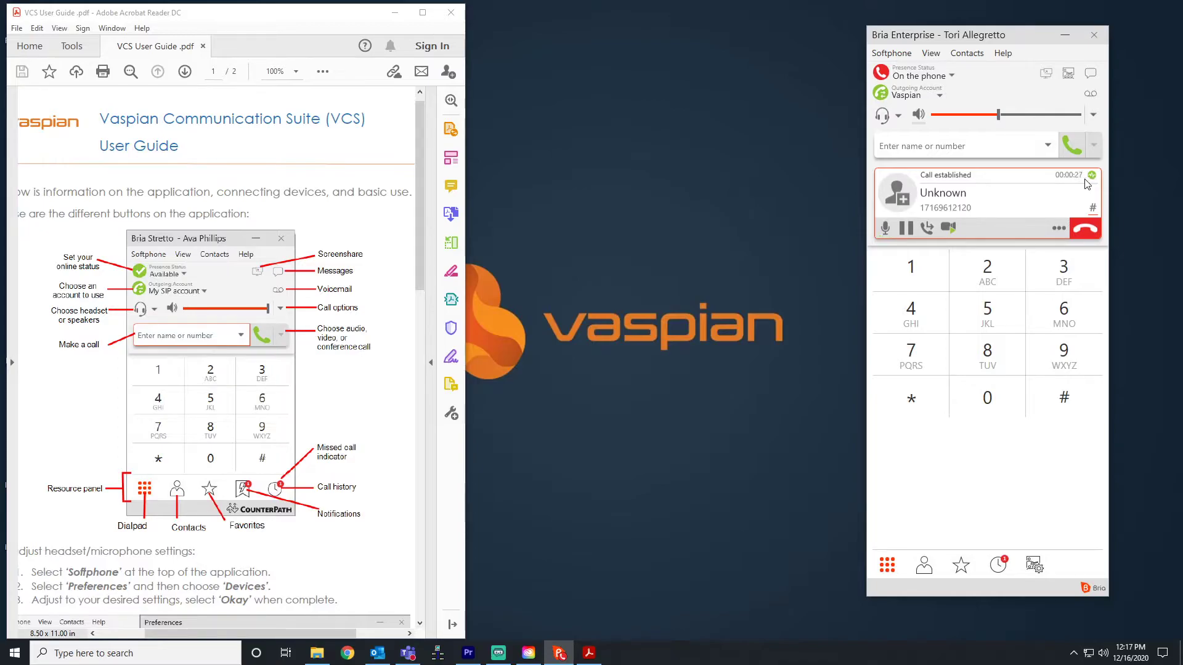
mouse_move(1093, 179)
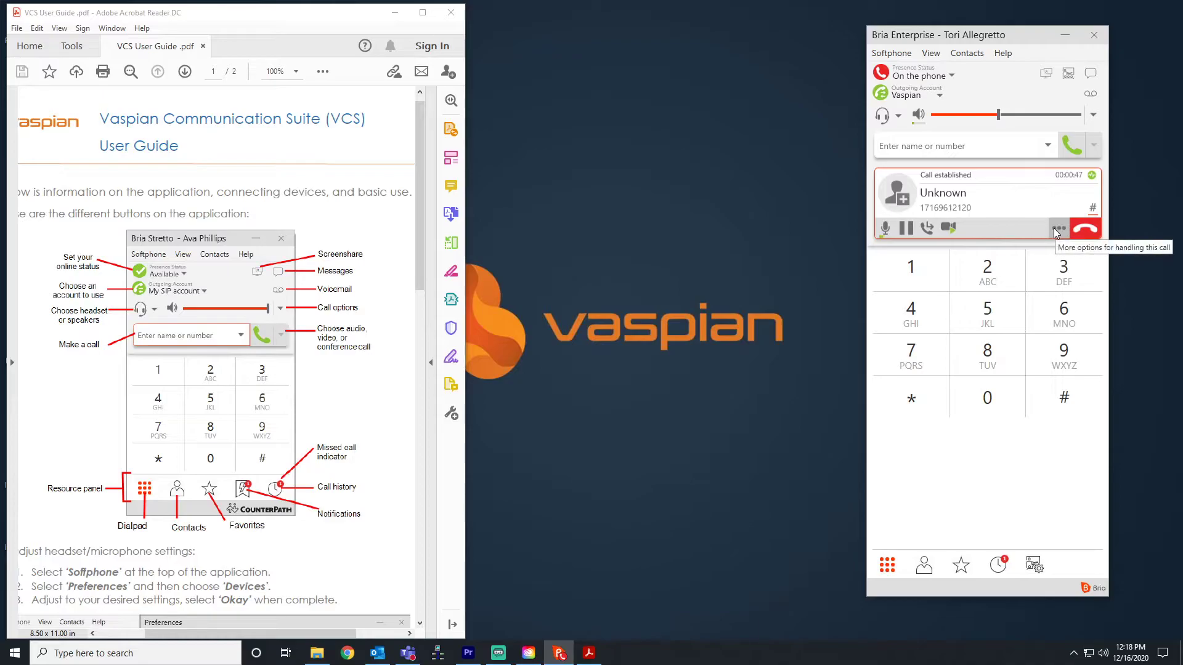
Transfer the call to extension 351 using the Transfer Now option.
left_click(926, 229)
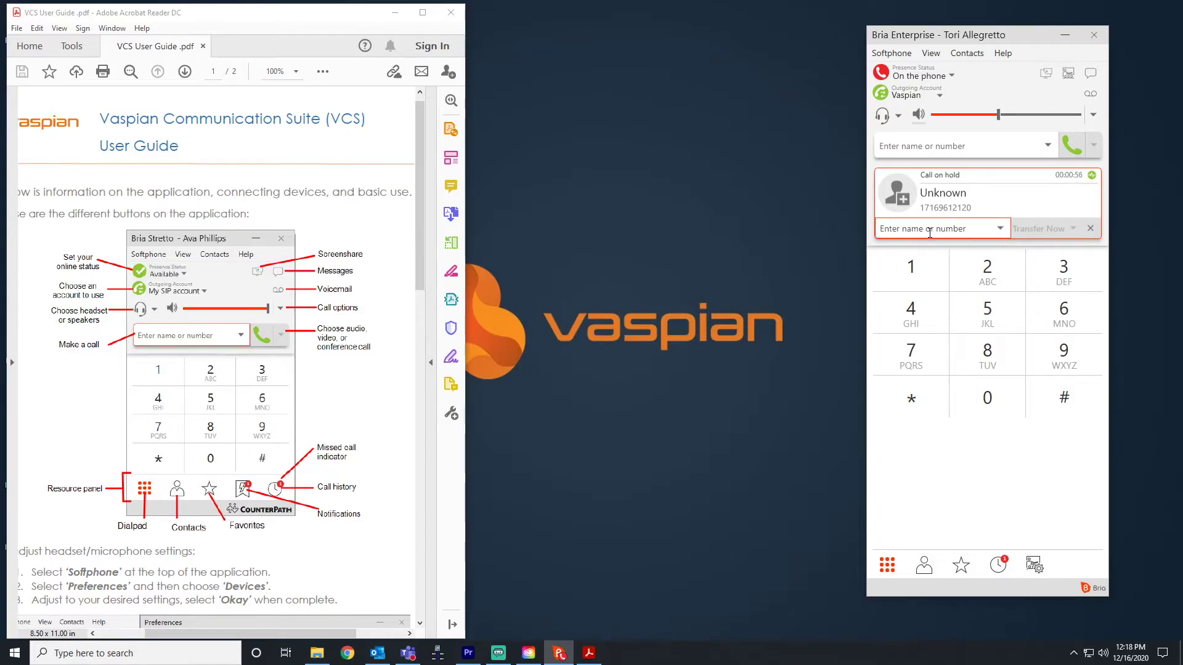
type("351")
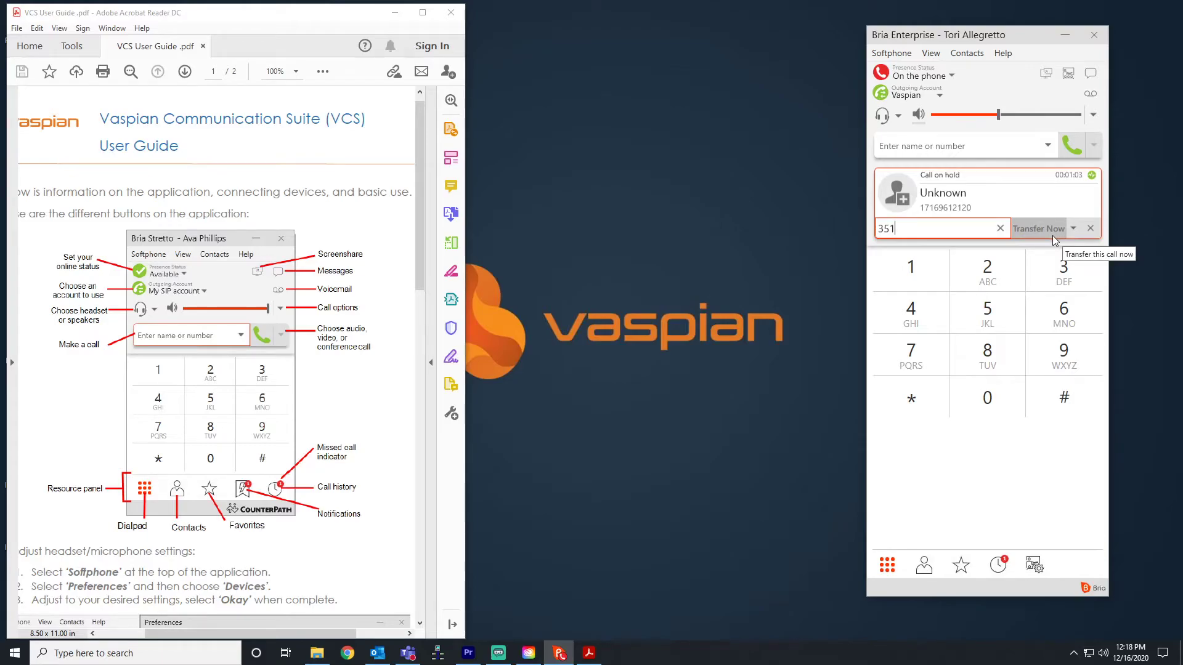
left_click(1073, 229)
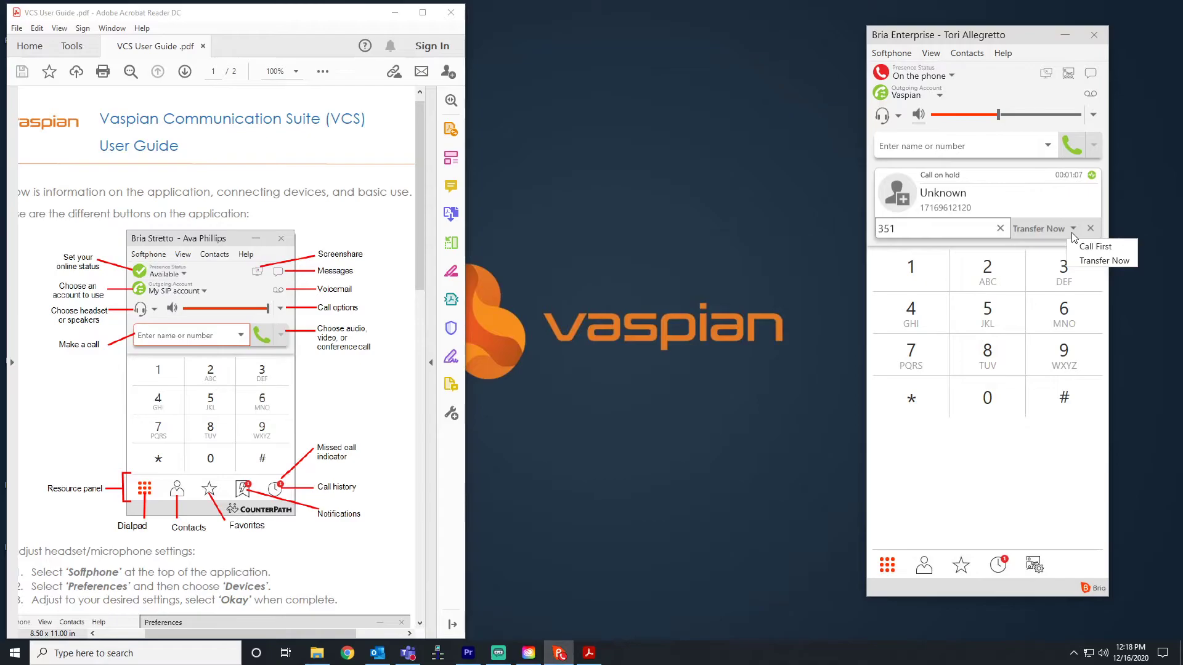
left_click(1102, 262)
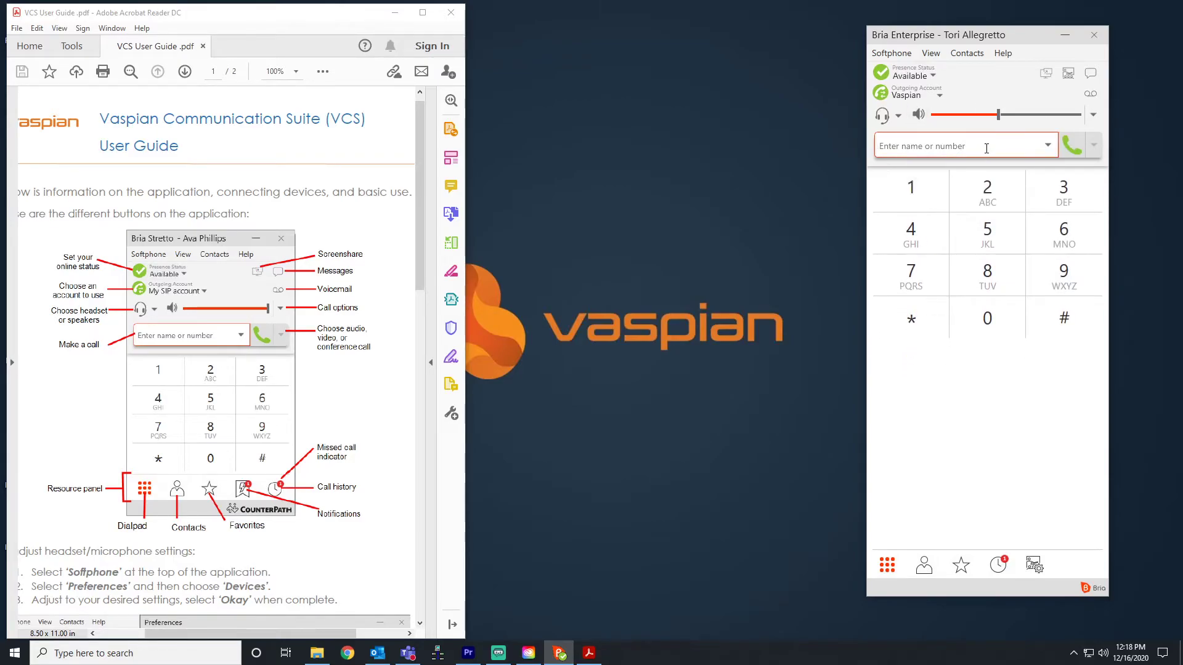
Dial the demo number with the 8 prefix to establish a new call.
type("716")
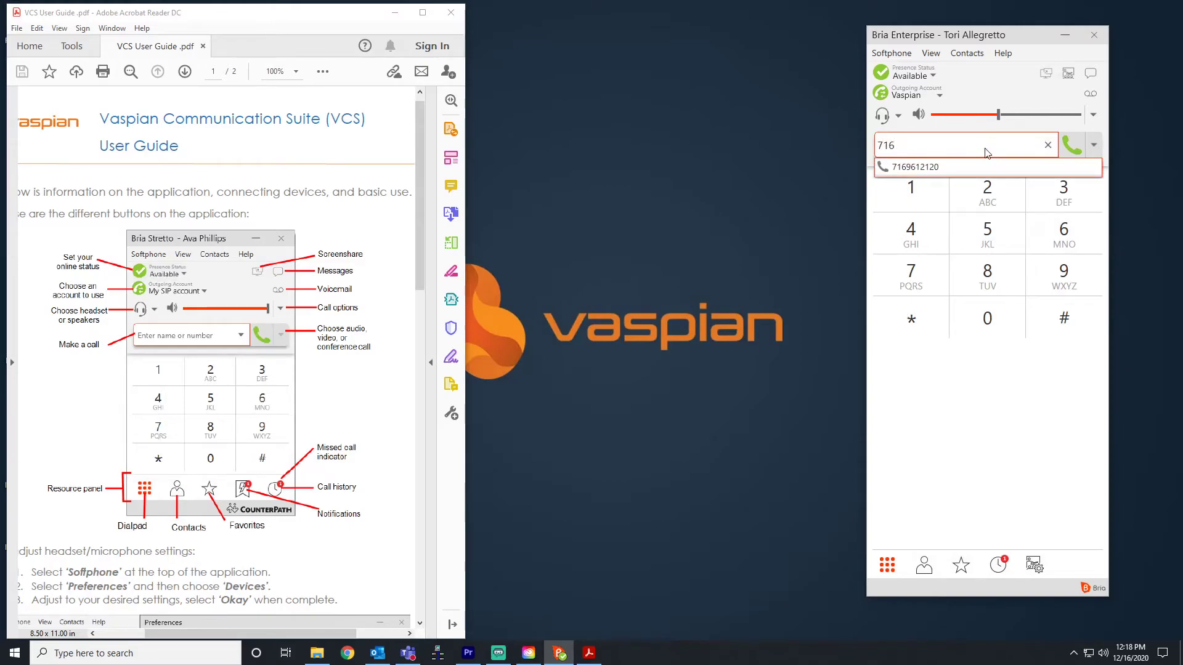
key("BackSpace")
key("BackSpace")
key("BackSpace")
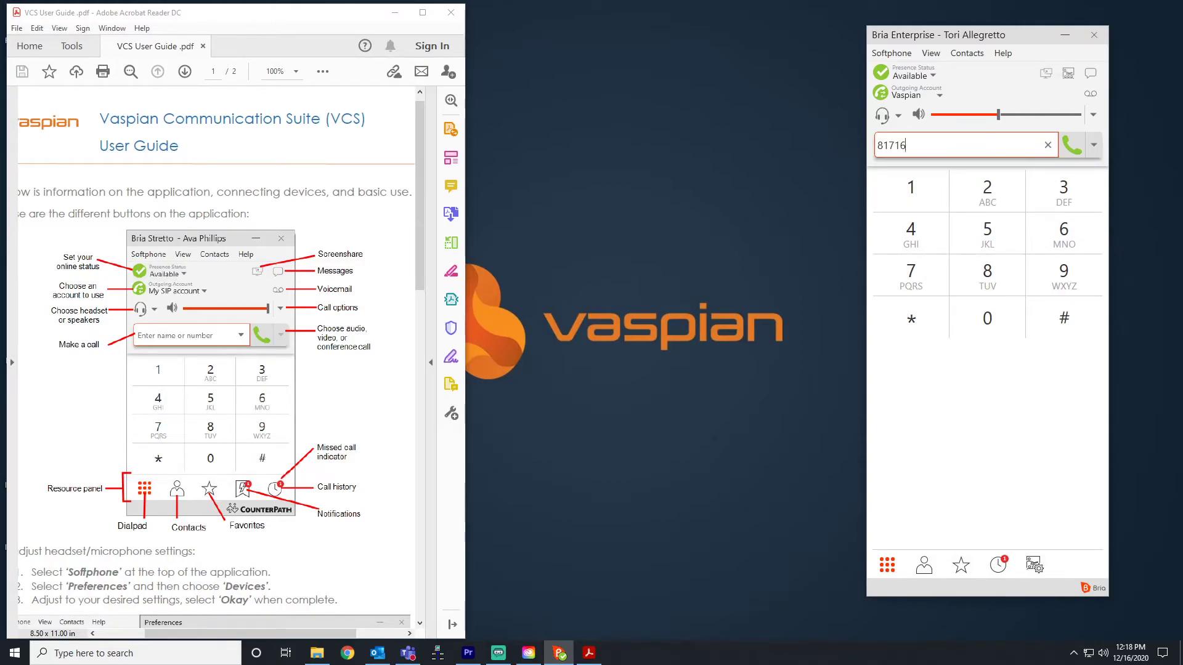
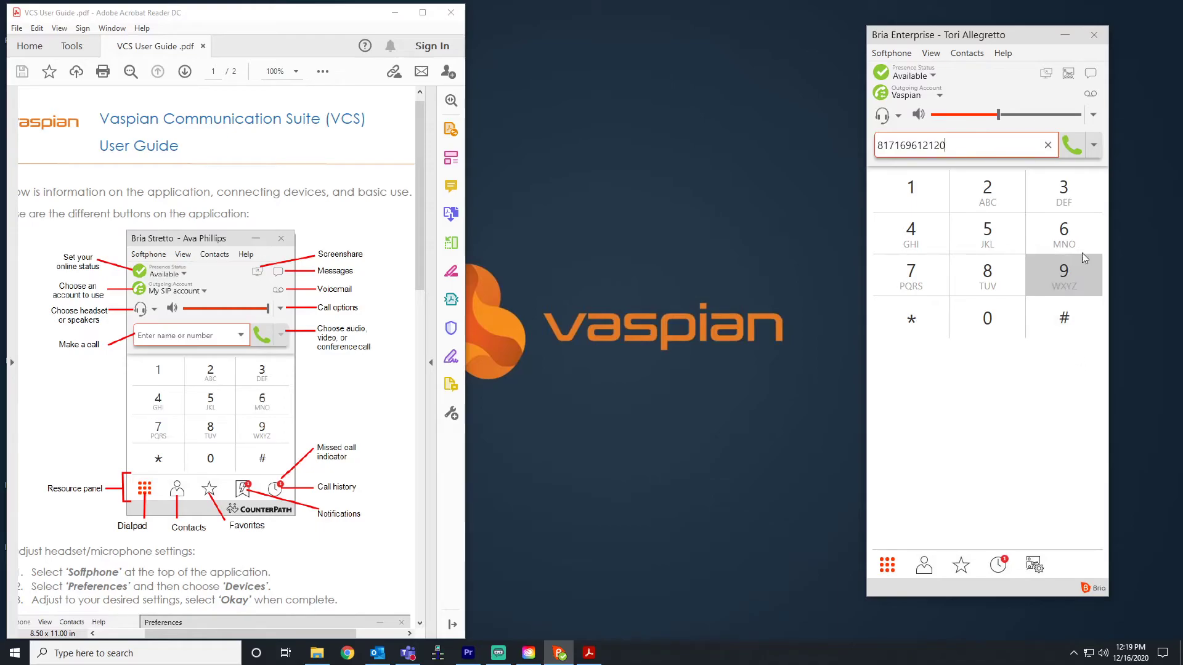
key("Return")
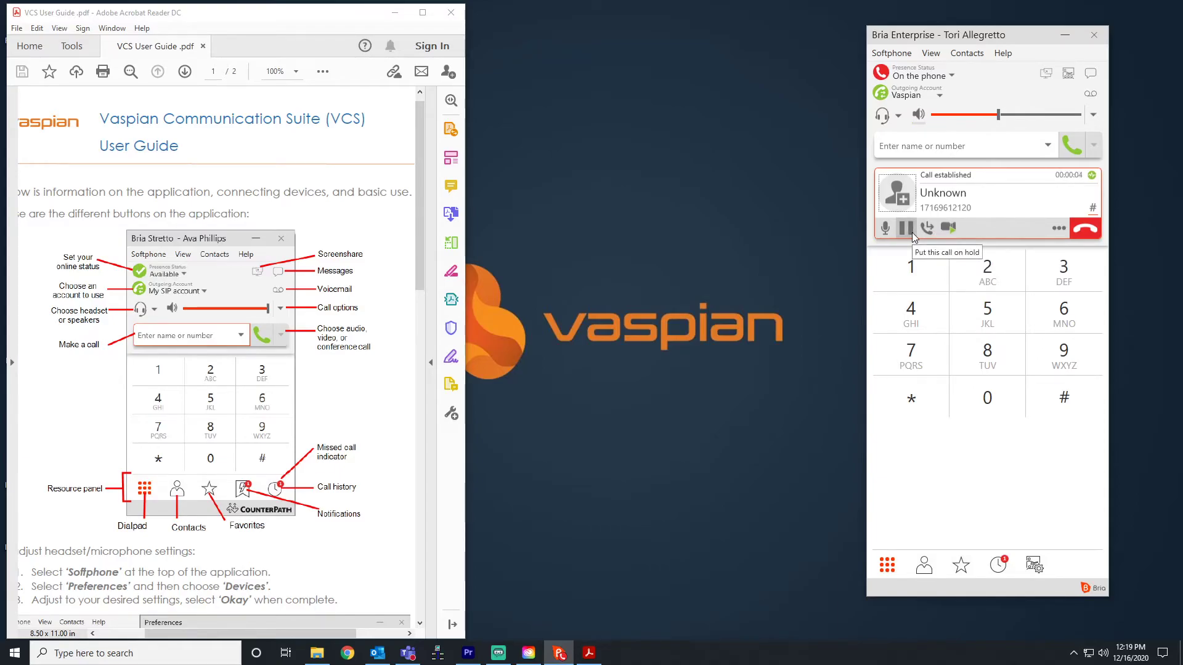
Hold the current call and dial the demo number with the 8 prefix as a second call.
left_click(912, 232)
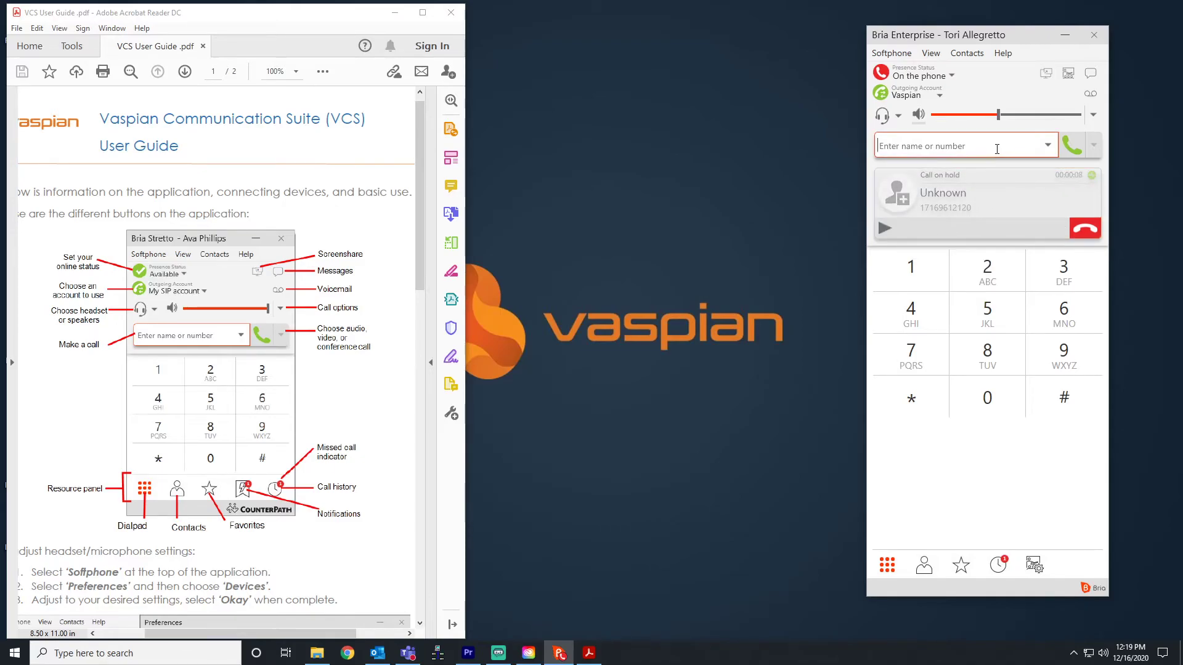
type("17")
key("BackSpace")
key("BackSpace")
key("Return")
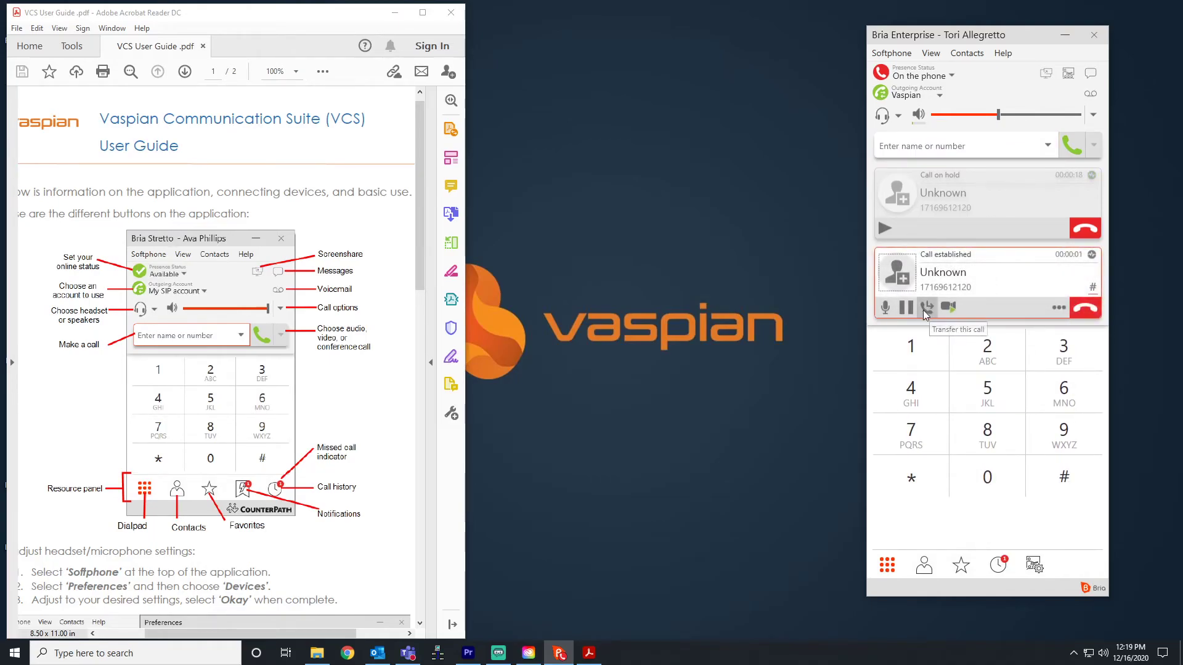
Use Merge Calls from the '...' menu to form a three-party conference, then hold it.
left_click(1059, 307)
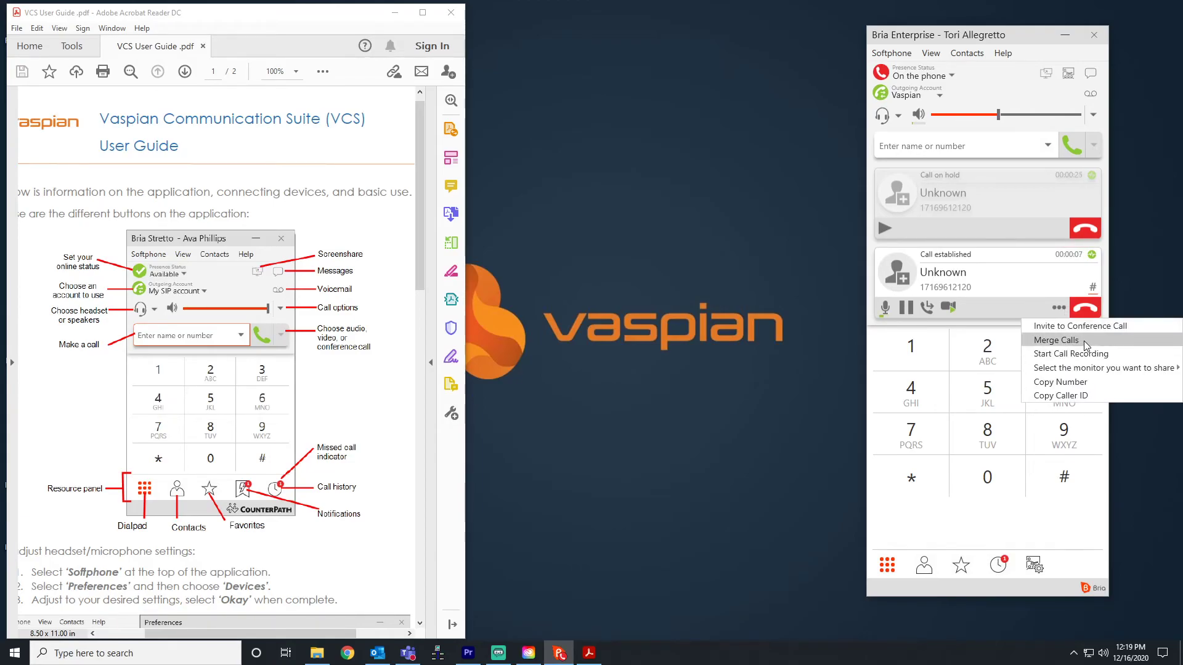
left_click(1084, 342)
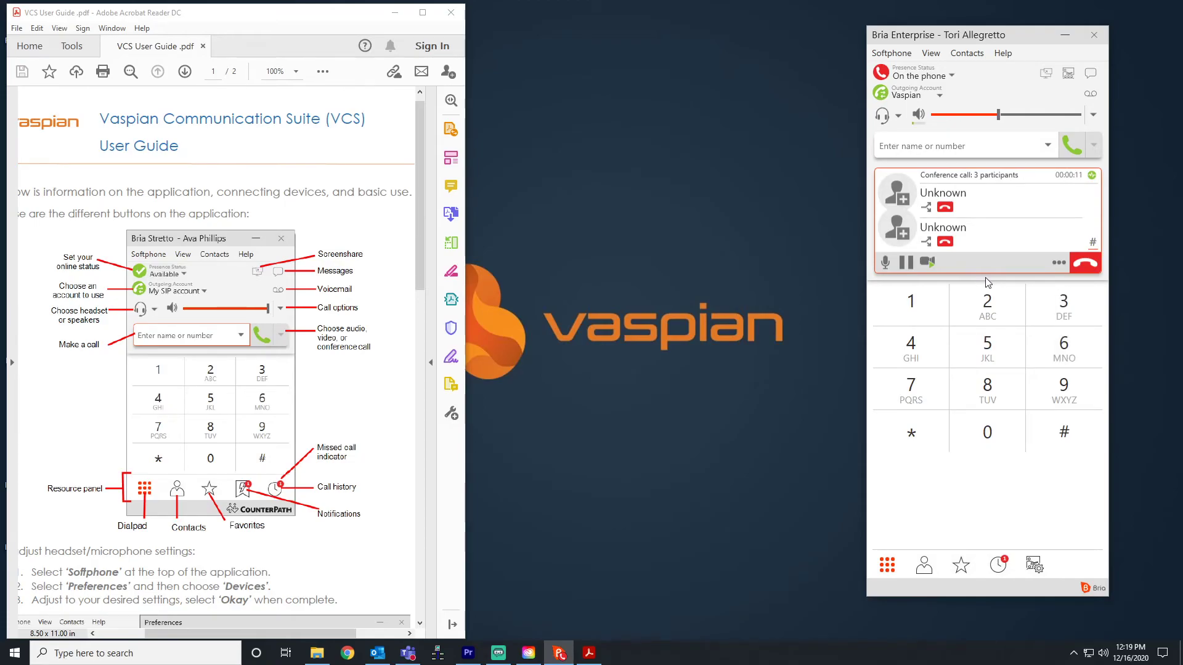
left_click(907, 265)
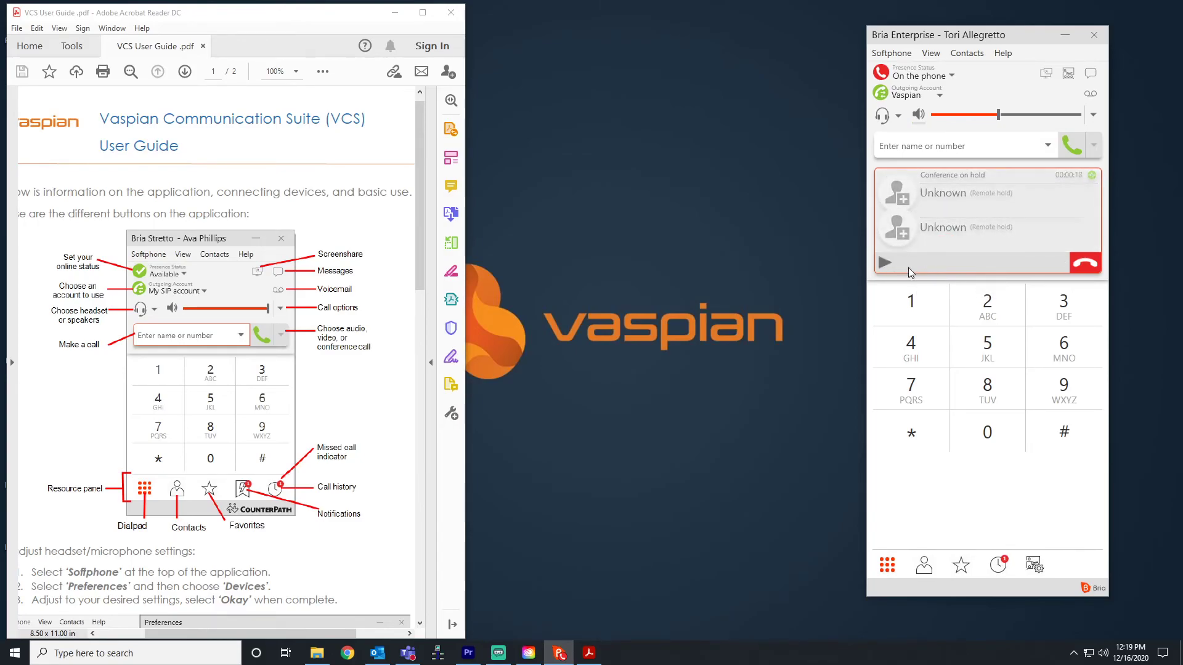